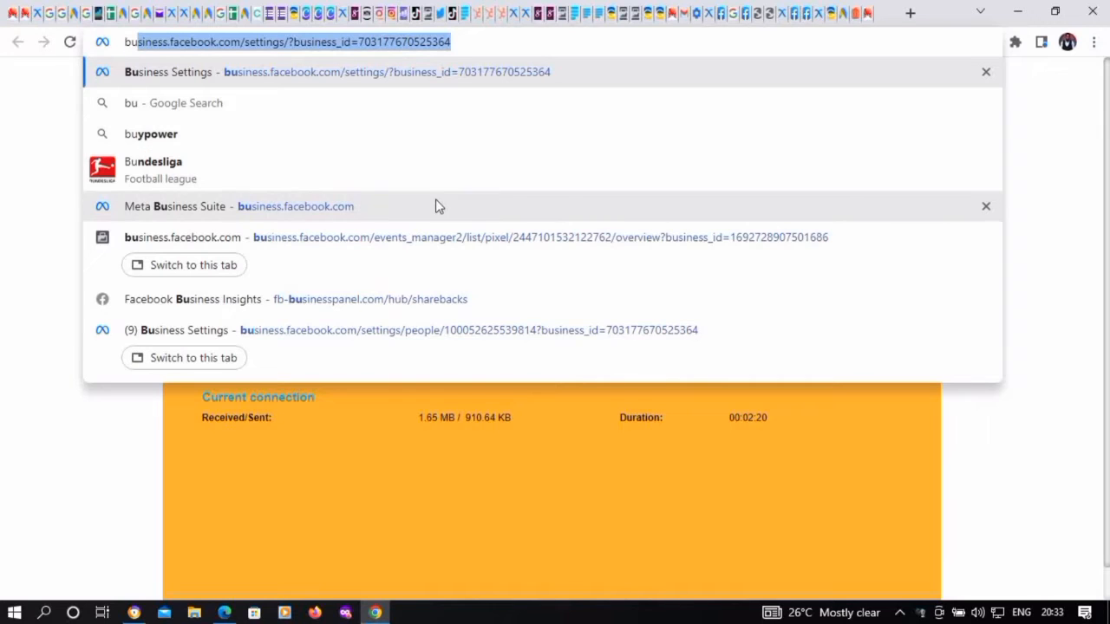
- Open Meta Business Suite from Chrome's address bar suggestion
left_click(435, 205)
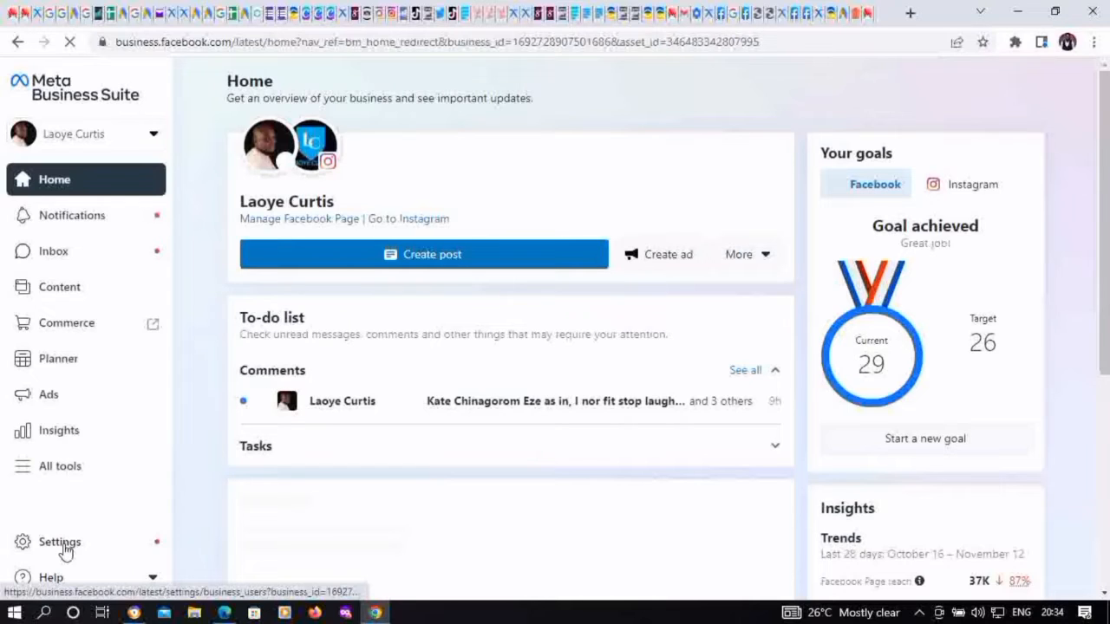
- Go to Business settings and switch the business from Fashion Business Coach to Creator
left_click(65, 550)
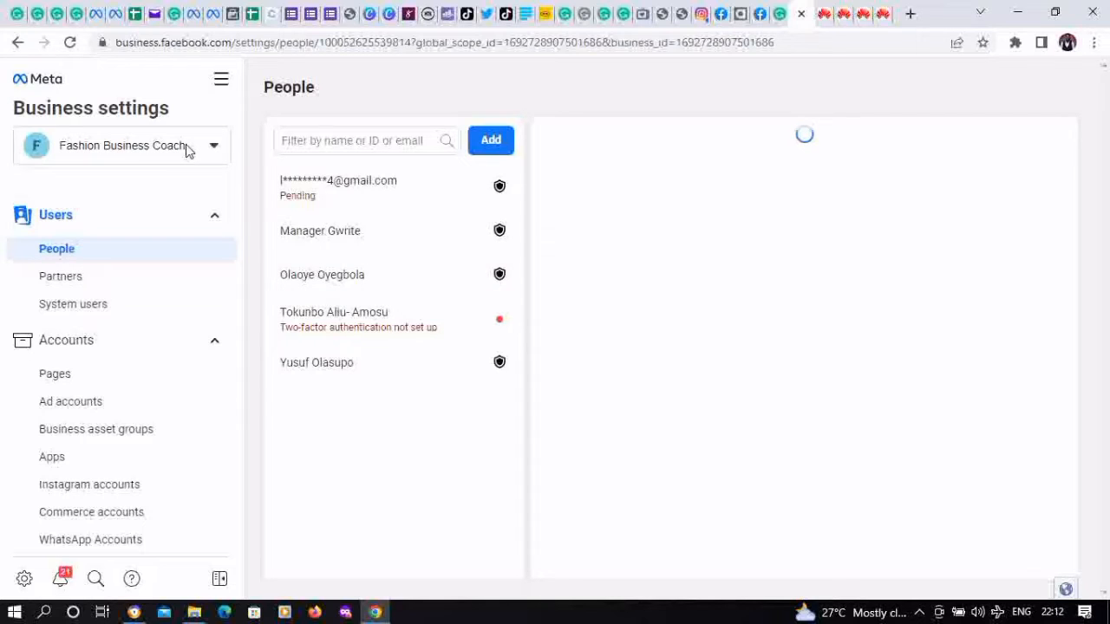
left_click(186, 149)
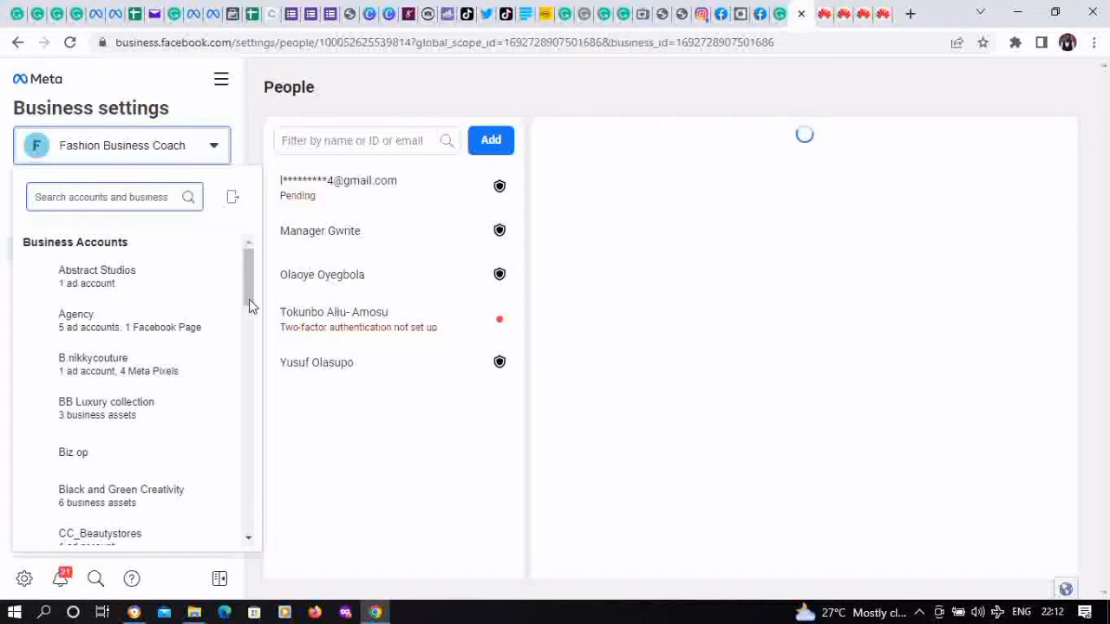
scroll(249, 300, "down", 5)
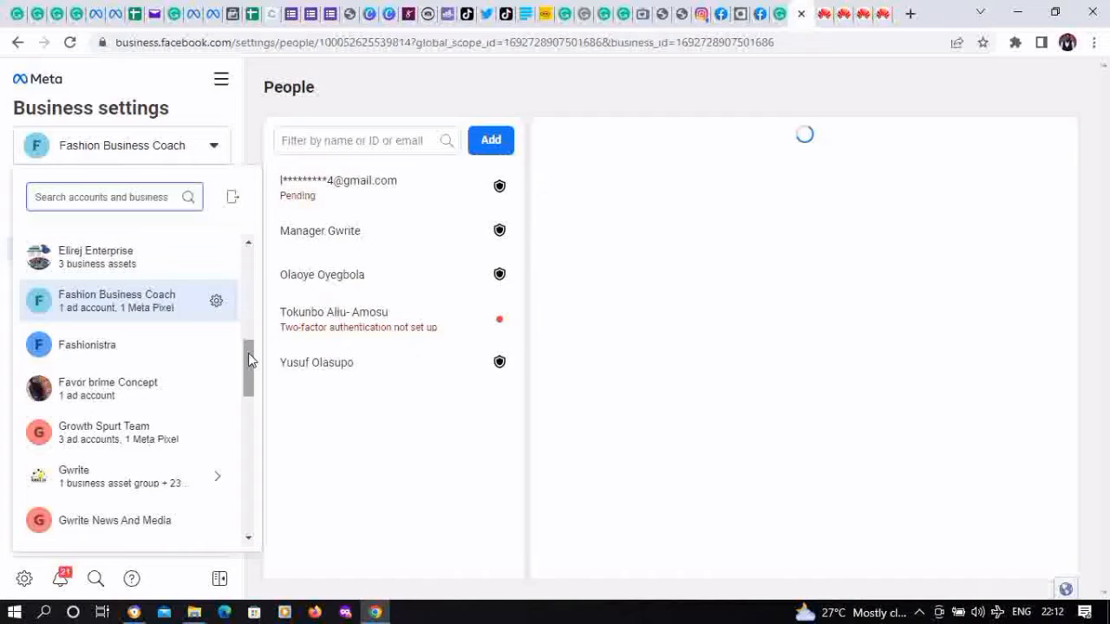
scroll(250, 301, "up", 4)
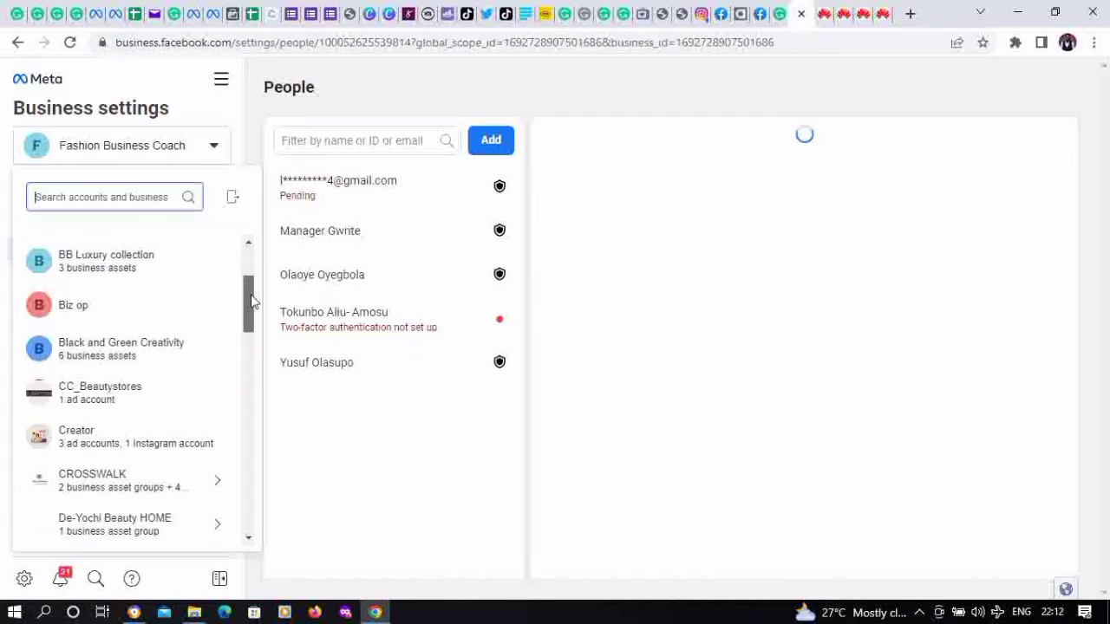
left_click(69, 445)
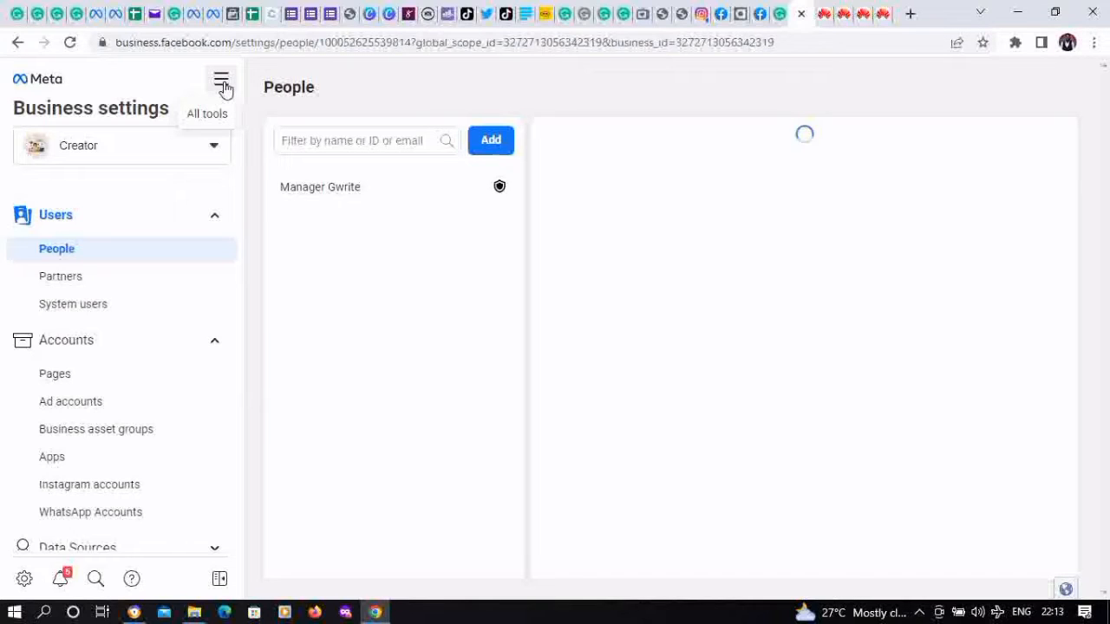
- Go to Billing via All tools and select the Creator ad account on Payment activity
left_click(222, 83)
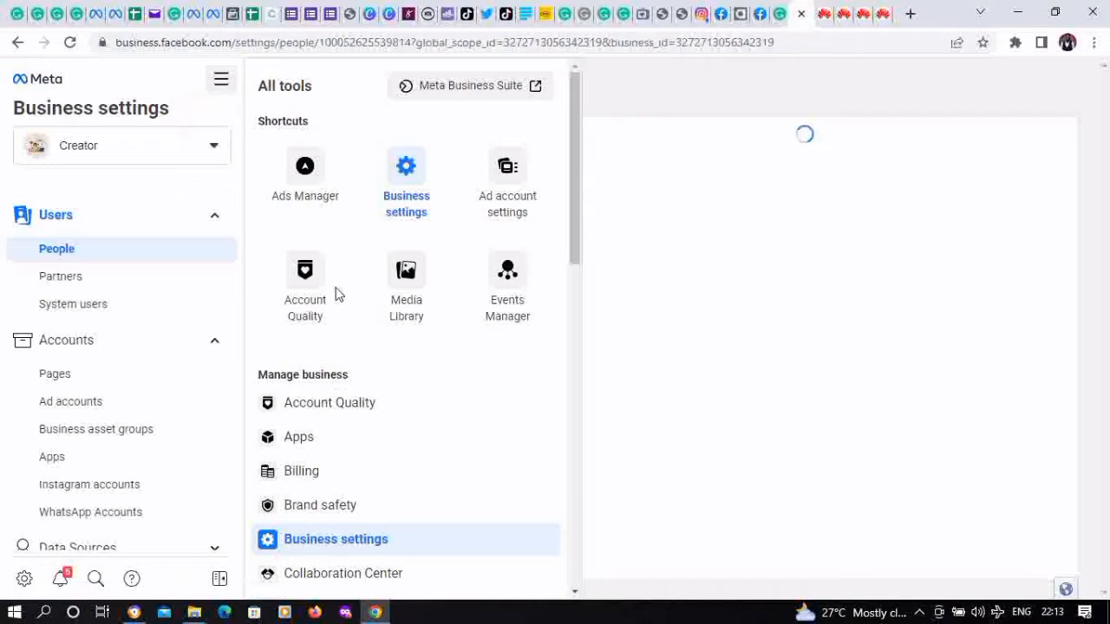
left_click(292, 480)
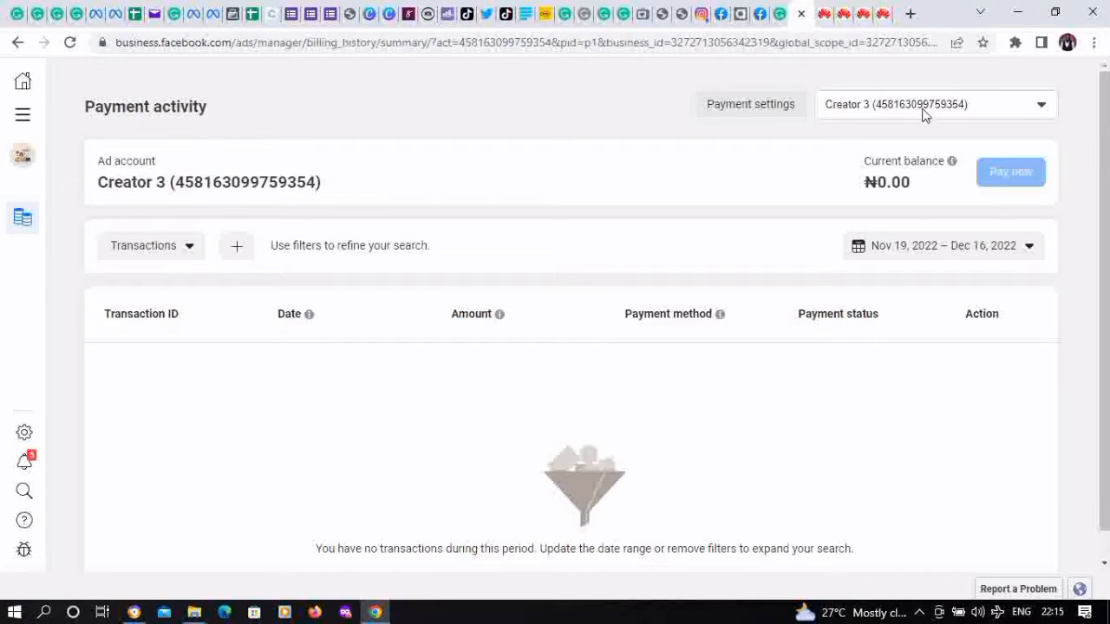
left_click(925, 108)
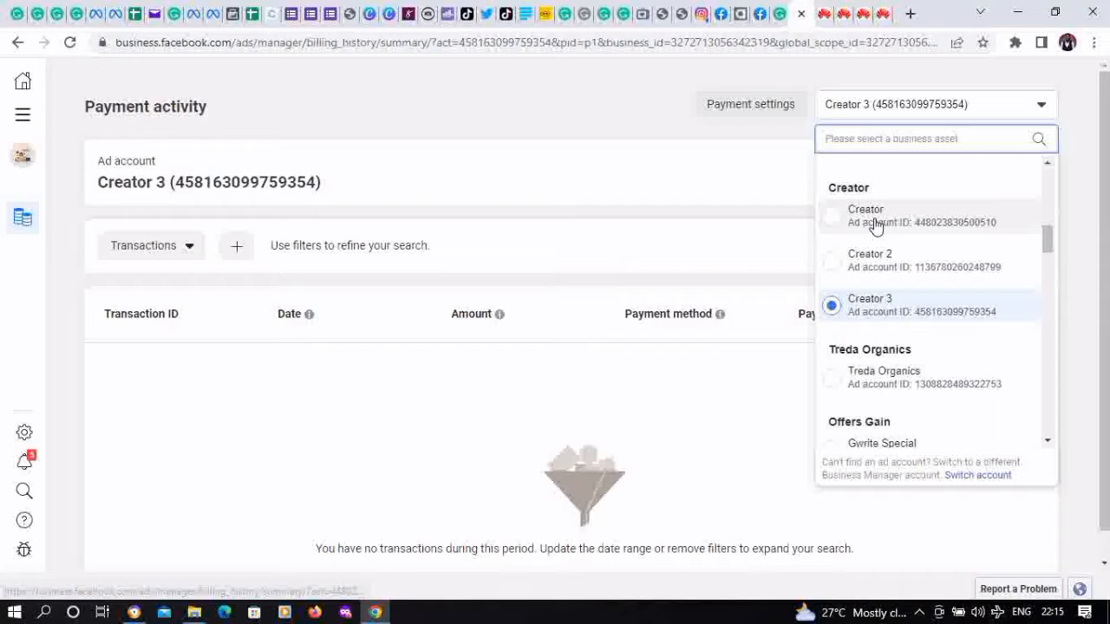
left_click(876, 217)
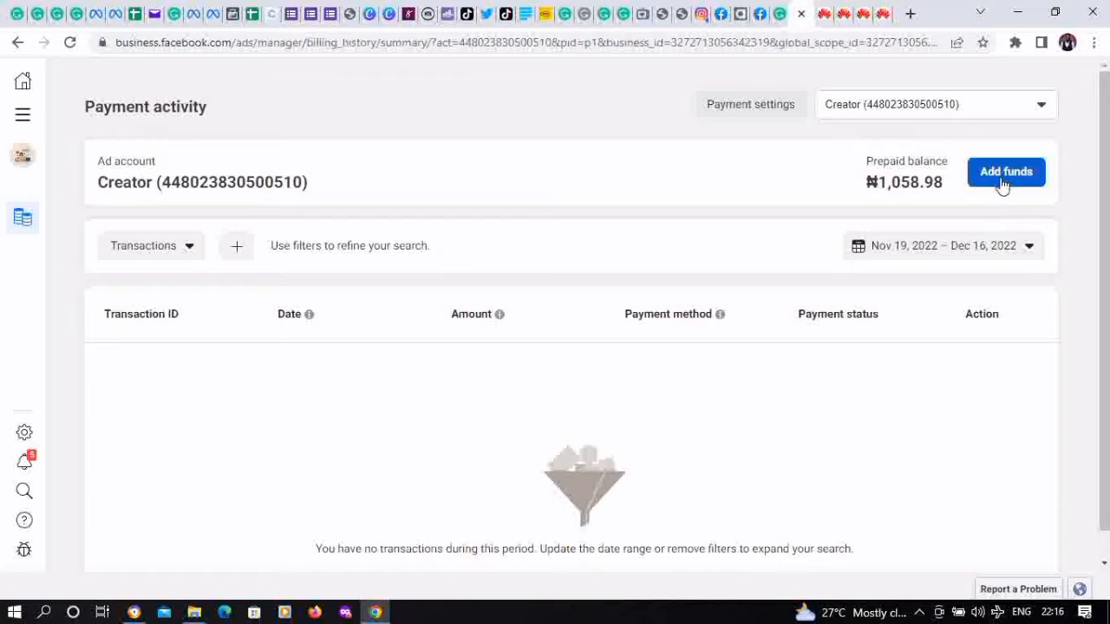
- Add ₦2,000 to prepaid funds using Naira Payment with MasterCard/VISA and continue to PayU
left_click(1003, 185)
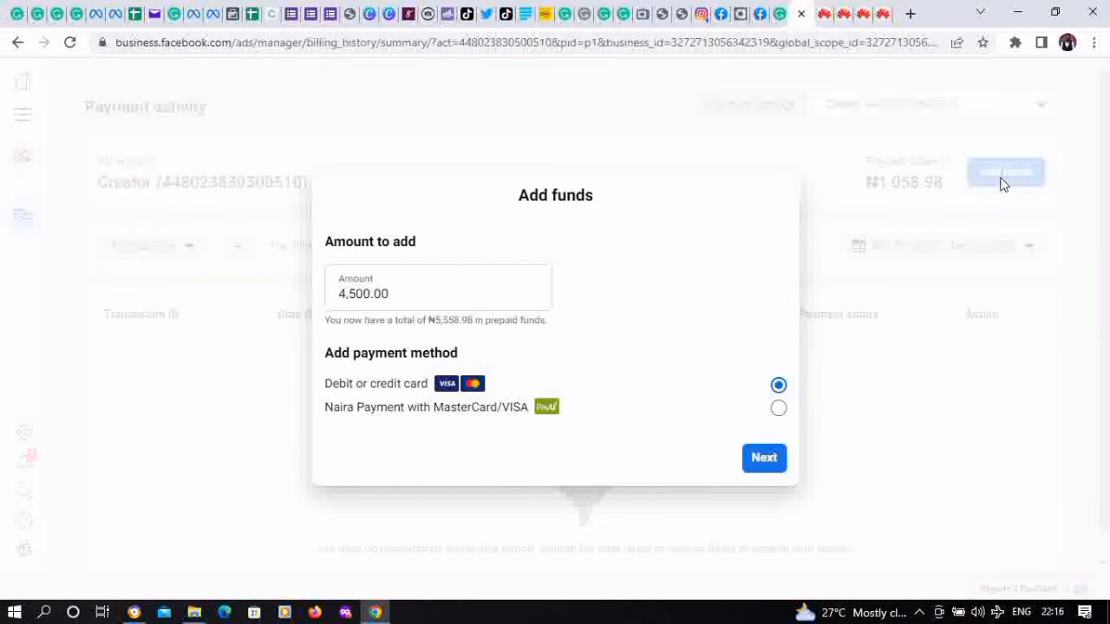
left_click(354, 296)
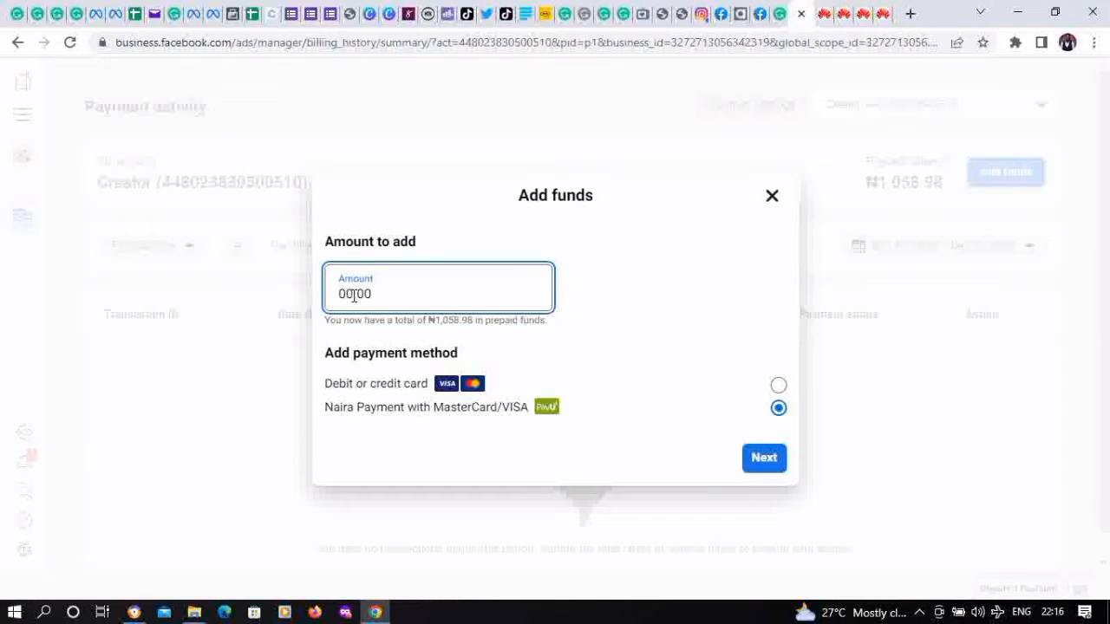
type("20")
left_click(678, 314)
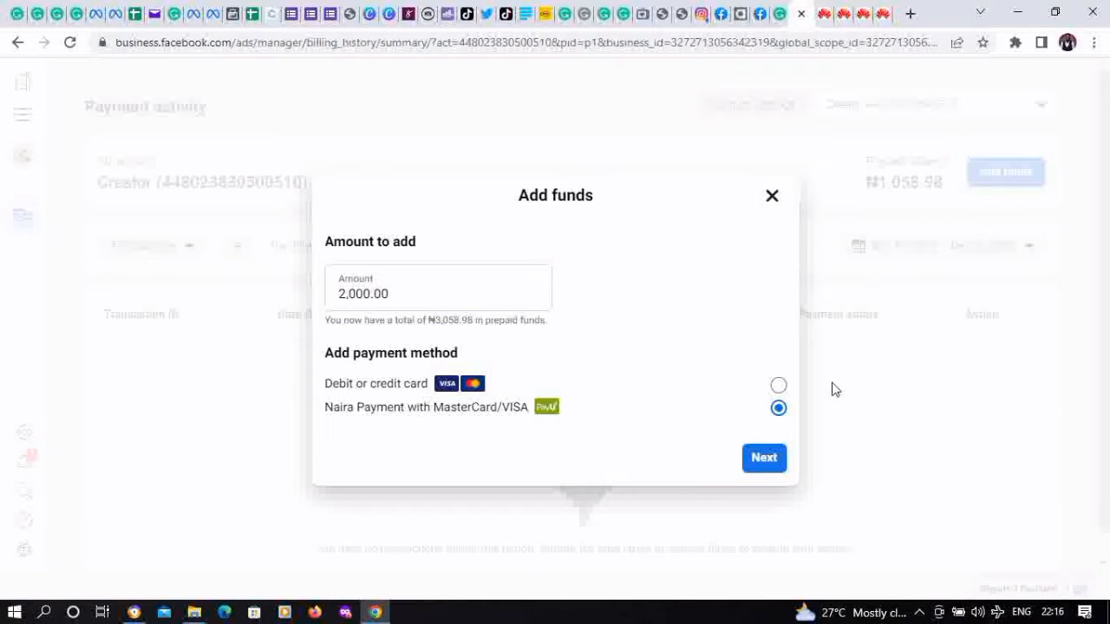
left_click(762, 460)
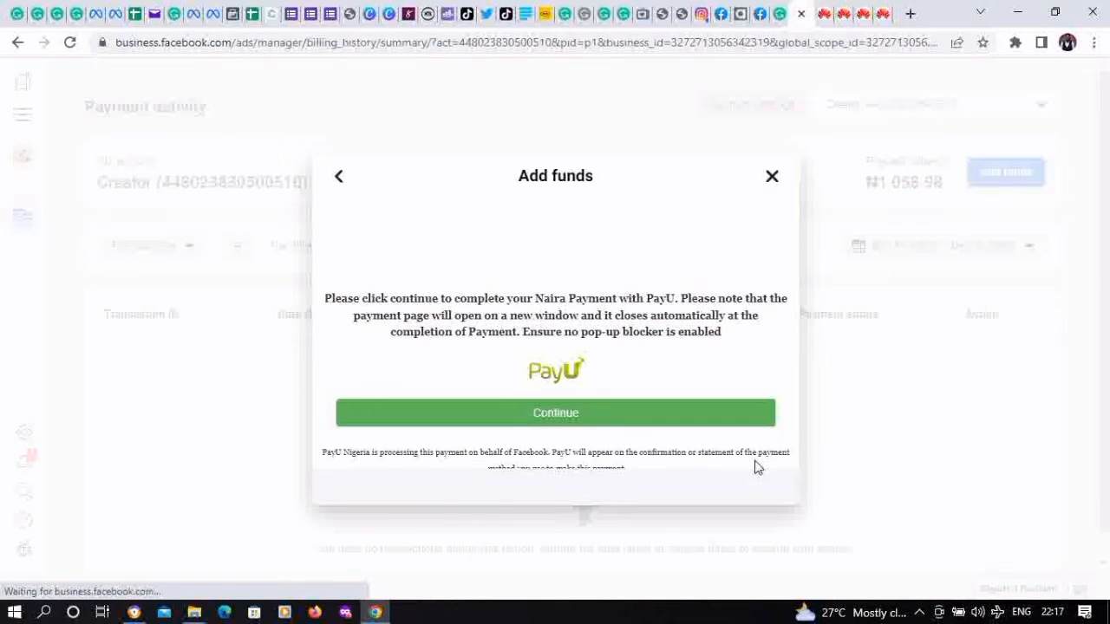
left_click(554, 347)
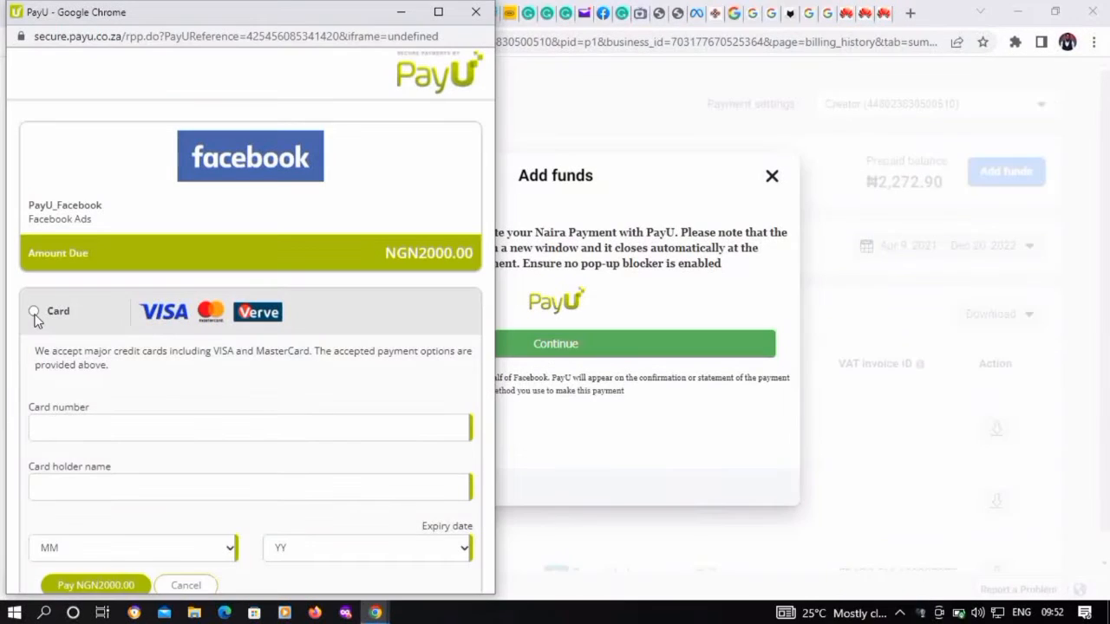
- Fill the card number, holder name, expiry month/year and CVV, then pay NGN2000.00
left_click(34, 312)
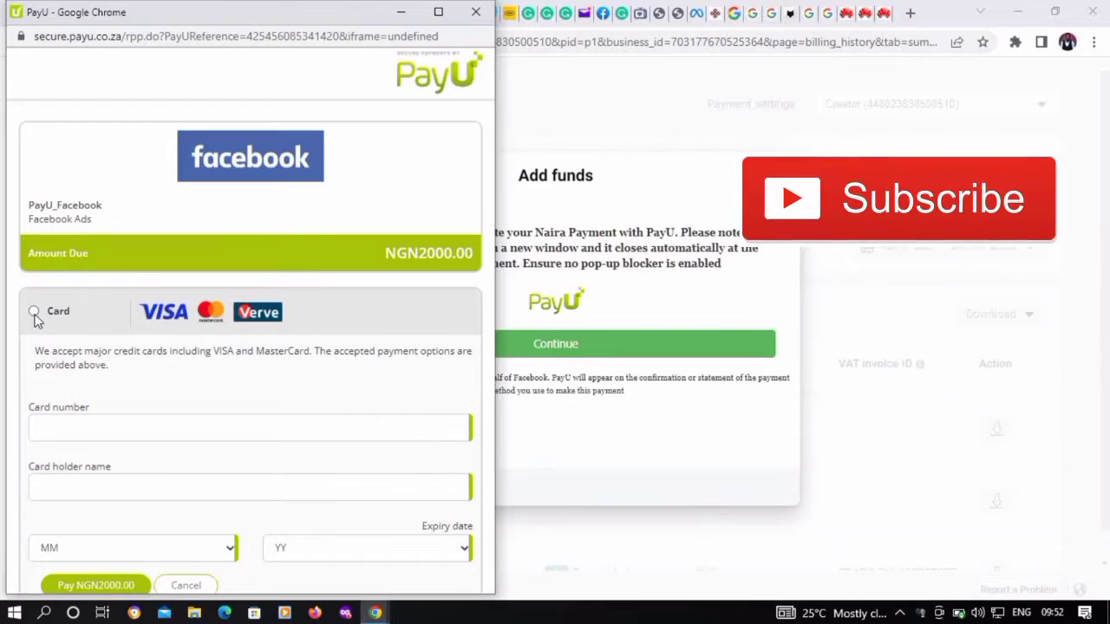
left_click(74, 423)
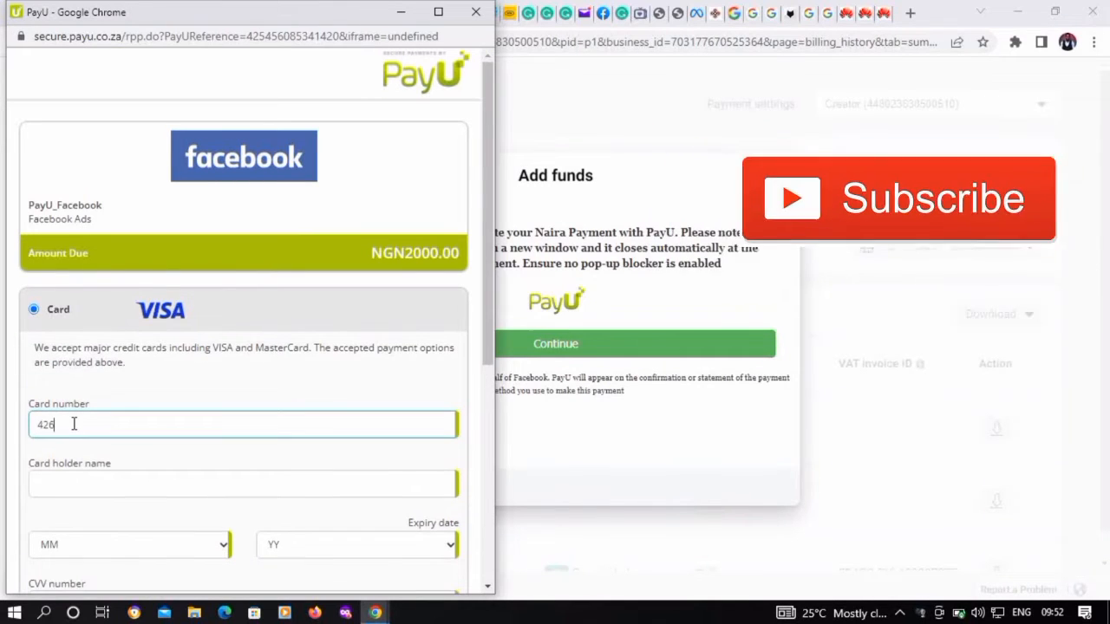
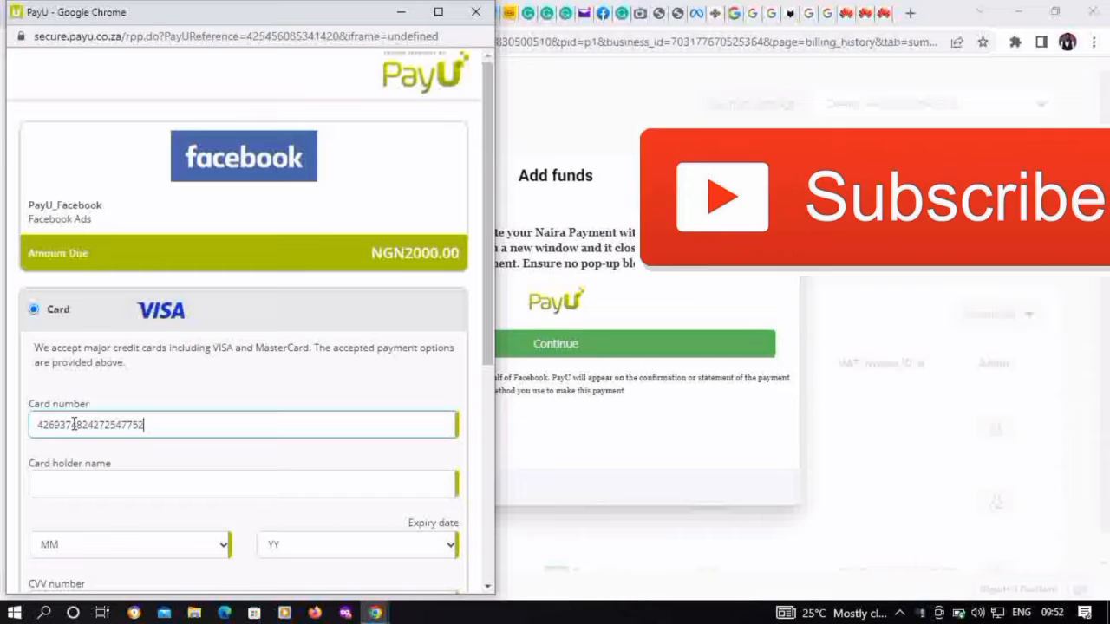
left_click(62, 481)
type("JOHN JOHN")
left_click(73, 544)
left_click(73, 383)
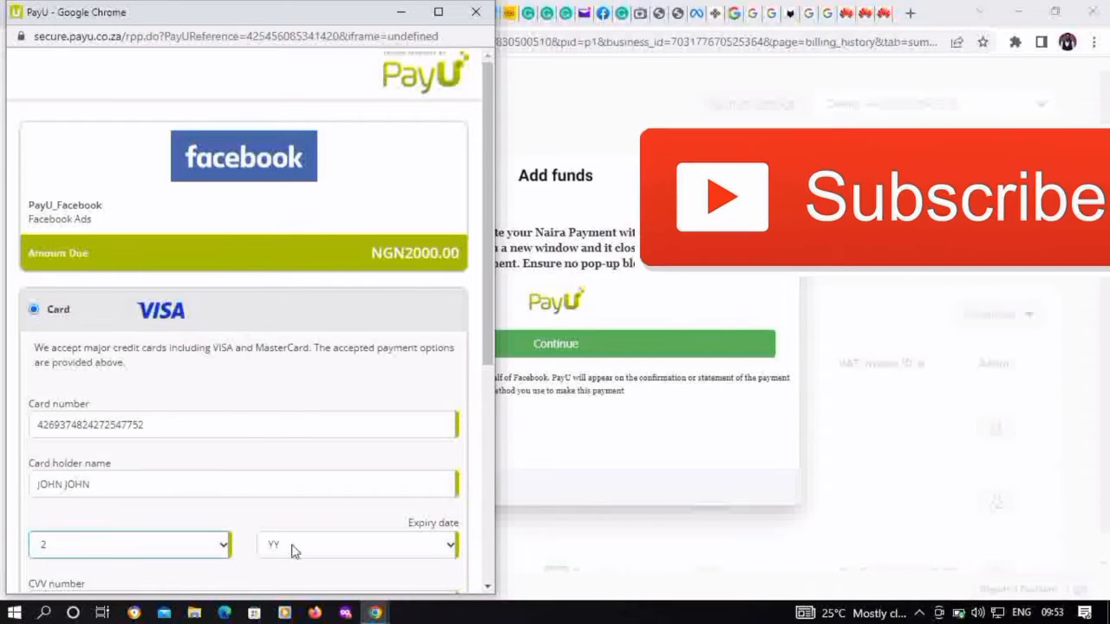
left_click(292, 544)
left_click(295, 287)
scroll(292, 520, "down", 2)
left_click(290, 472)
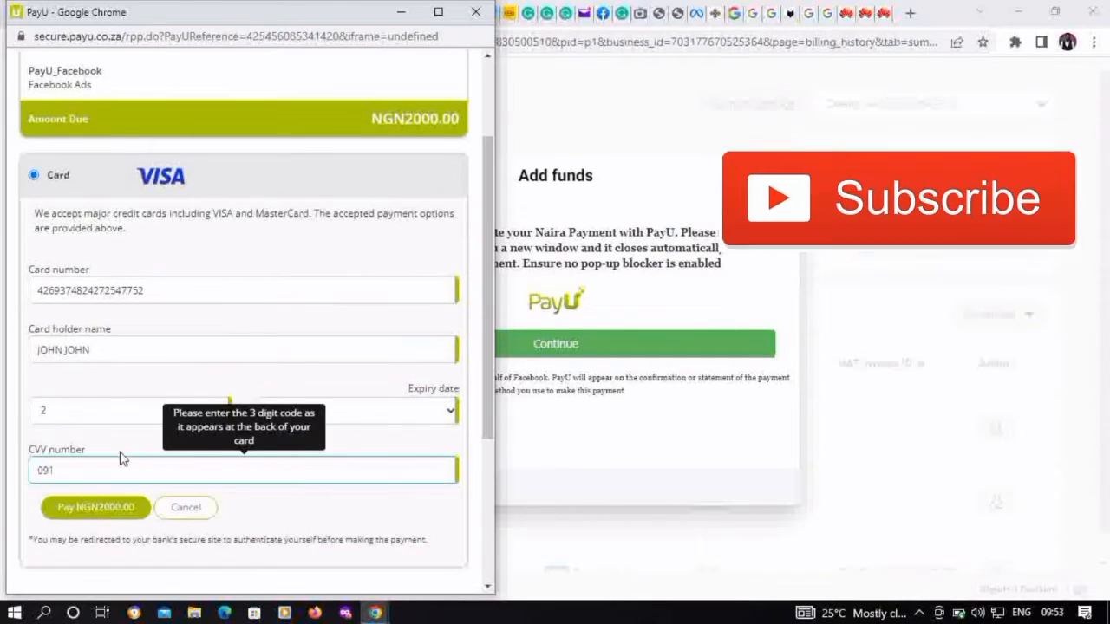
left_click(87, 508)
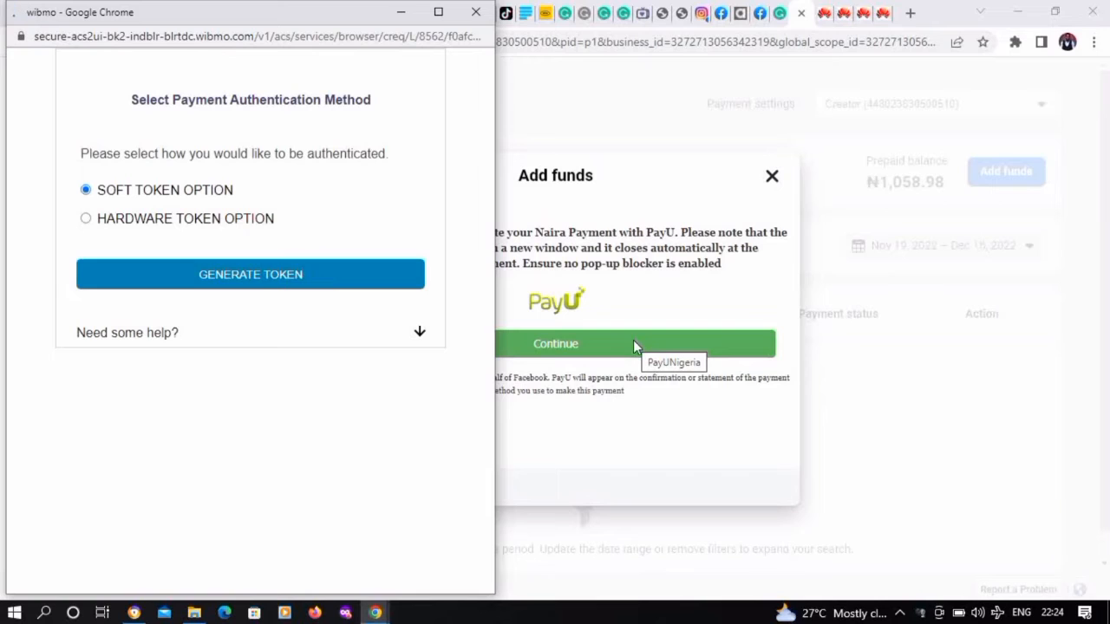
- Generate a Soft Token, enter the one-time code and submit it to authorise the payment
left_click(280, 281)
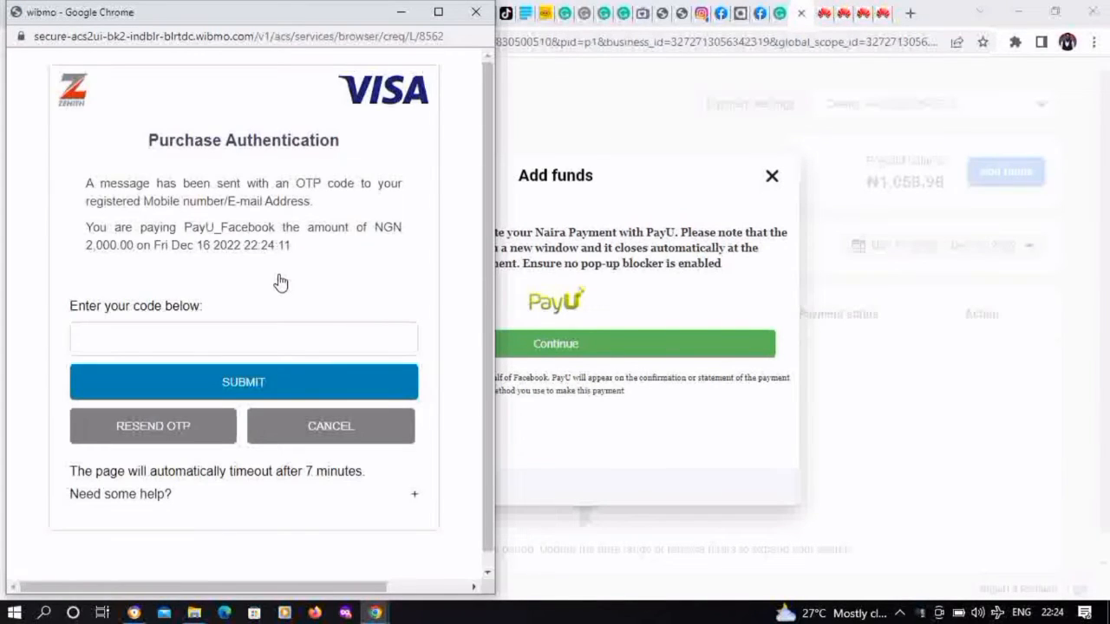
left_click(183, 341)
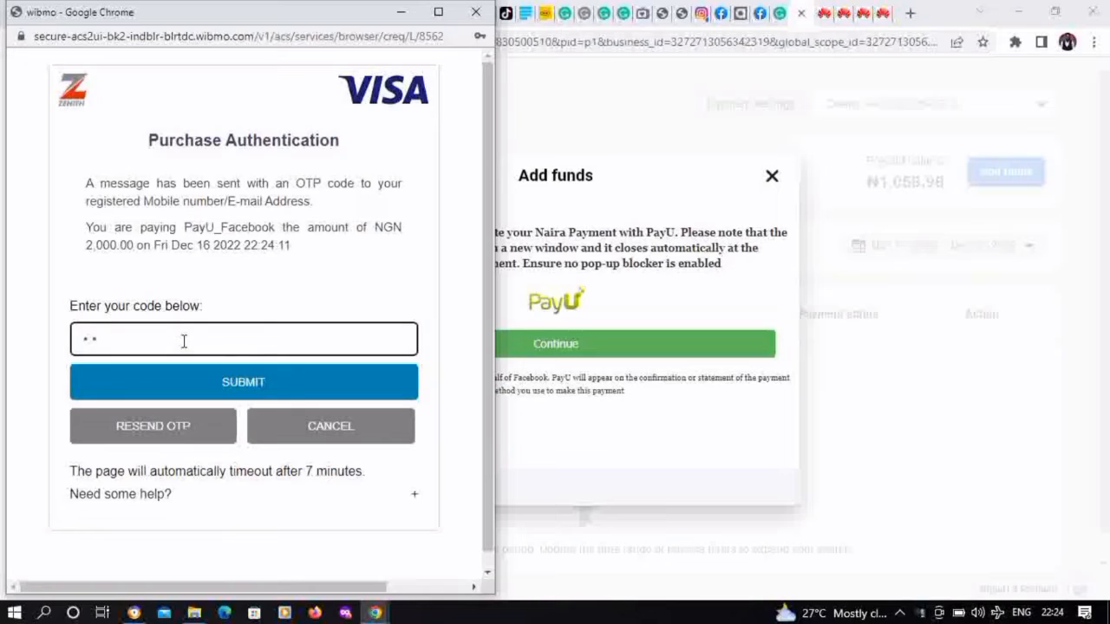
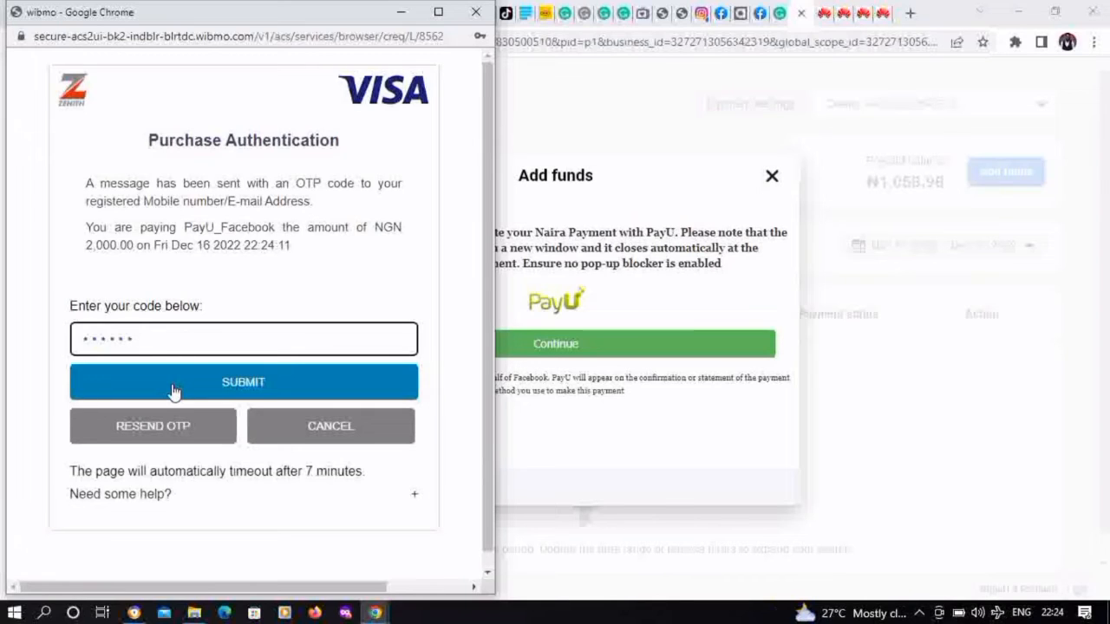
left_click(173, 393)
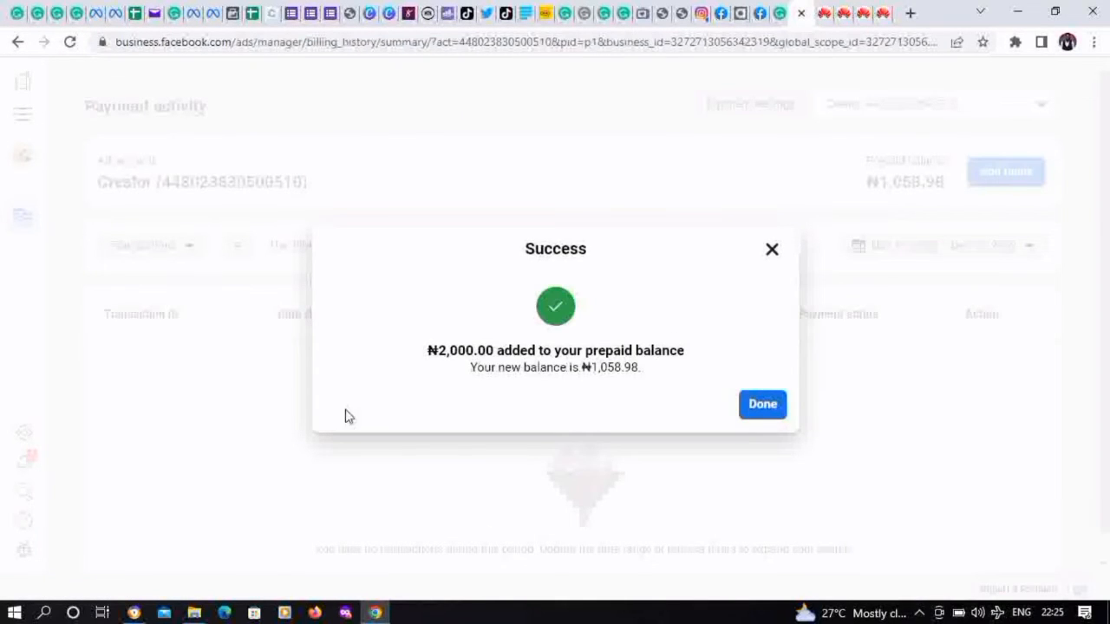
- Dismiss the Success dialog, confirm the ₦2,000 transaction is Funded and go to Payment settings
left_click(763, 405)
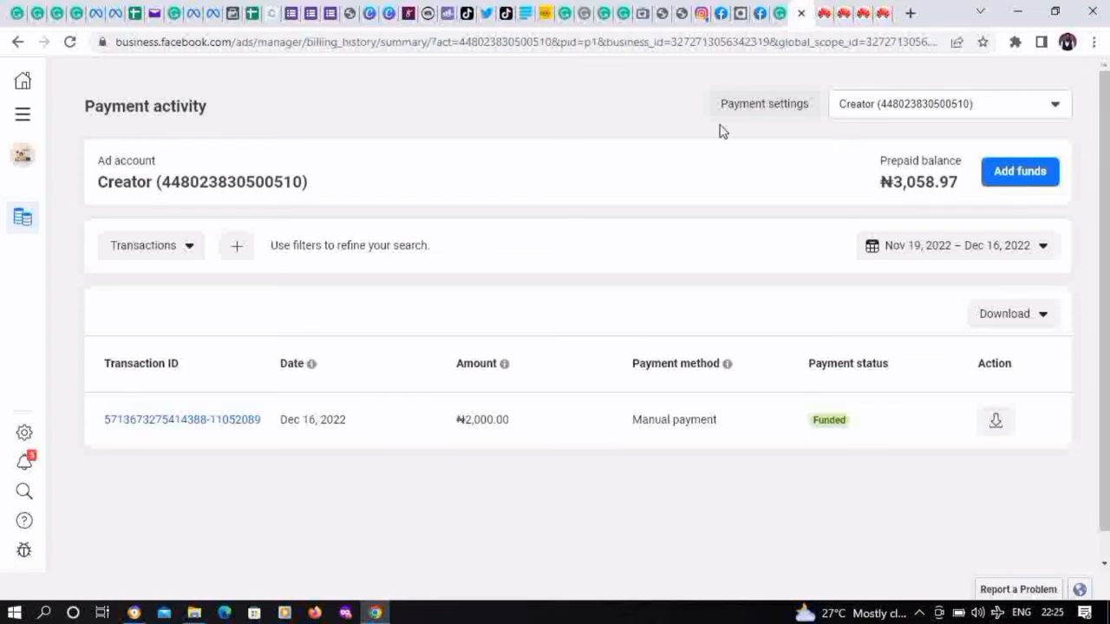
left_click(759, 111)
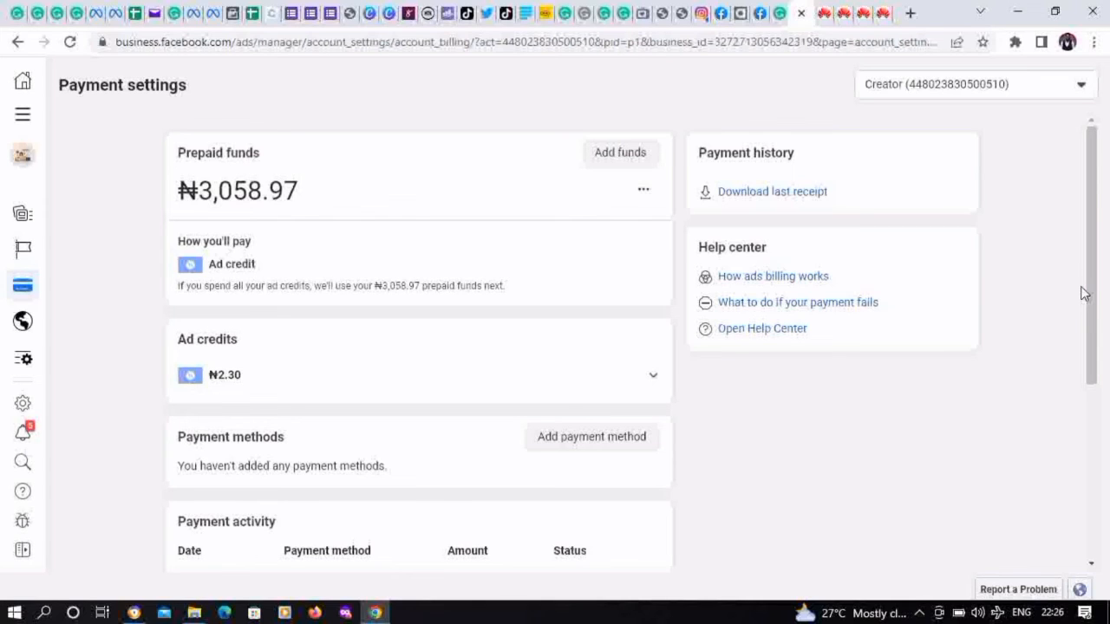
scroll(1089, 312, "down", 2)
scroll(1089, 312, "up", 2)
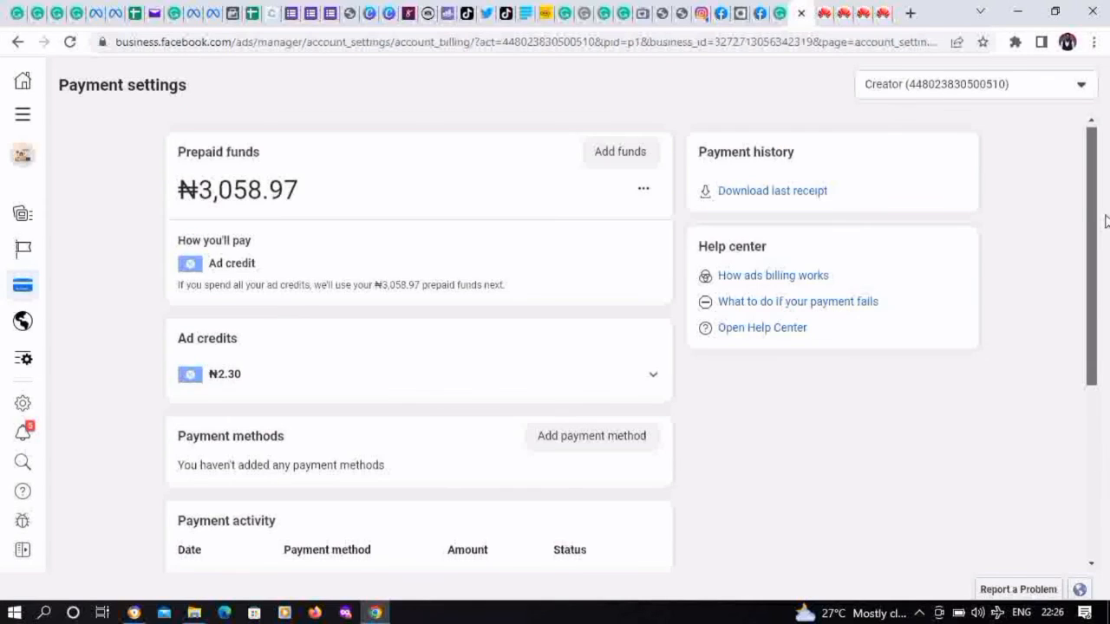
scroll(1088, 312, "down", 3)
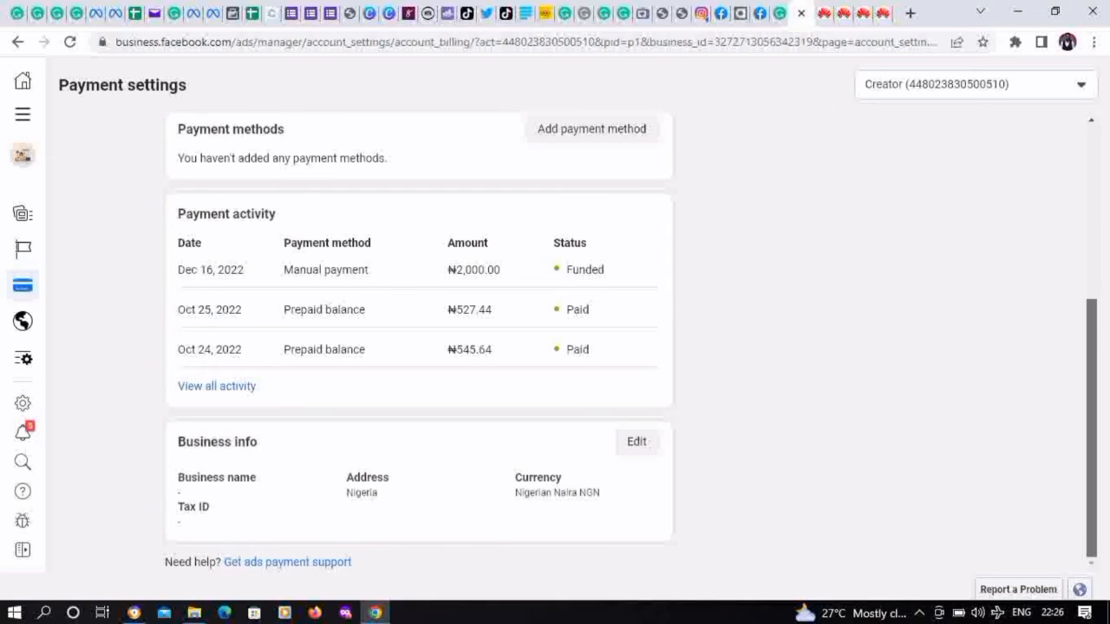
scroll(1093, 346, "up", 3)
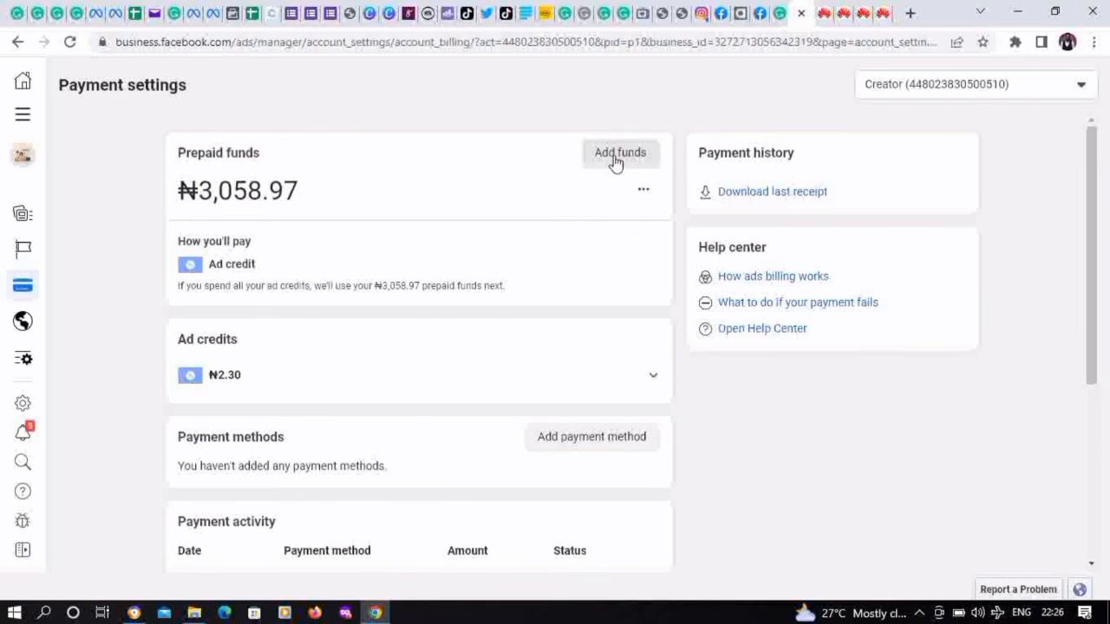
left_click(614, 155)
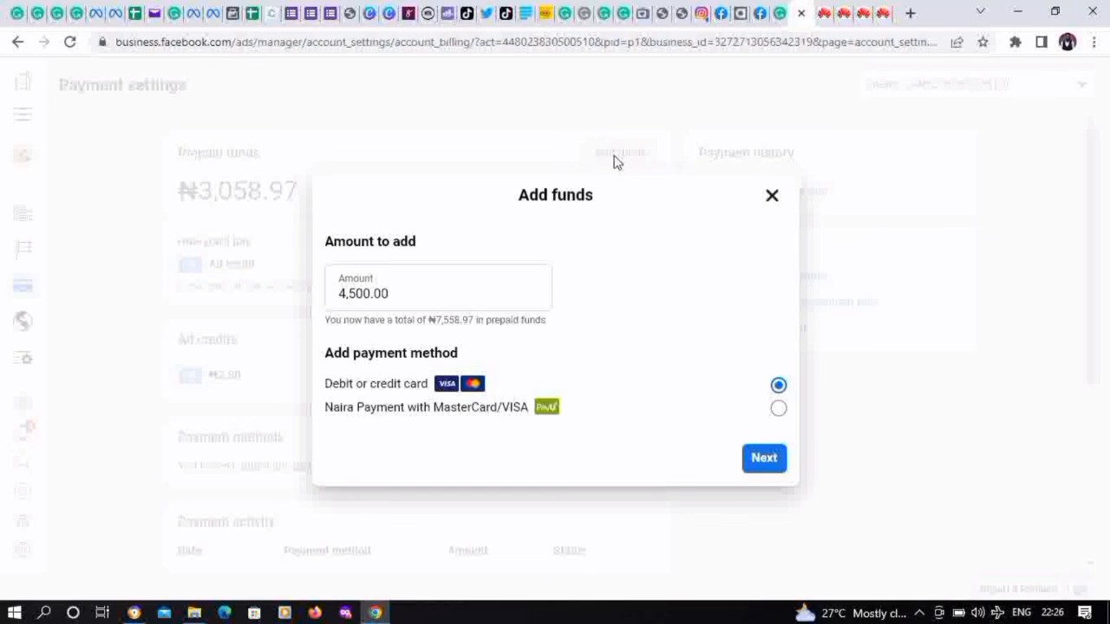
left_click(778, 409)
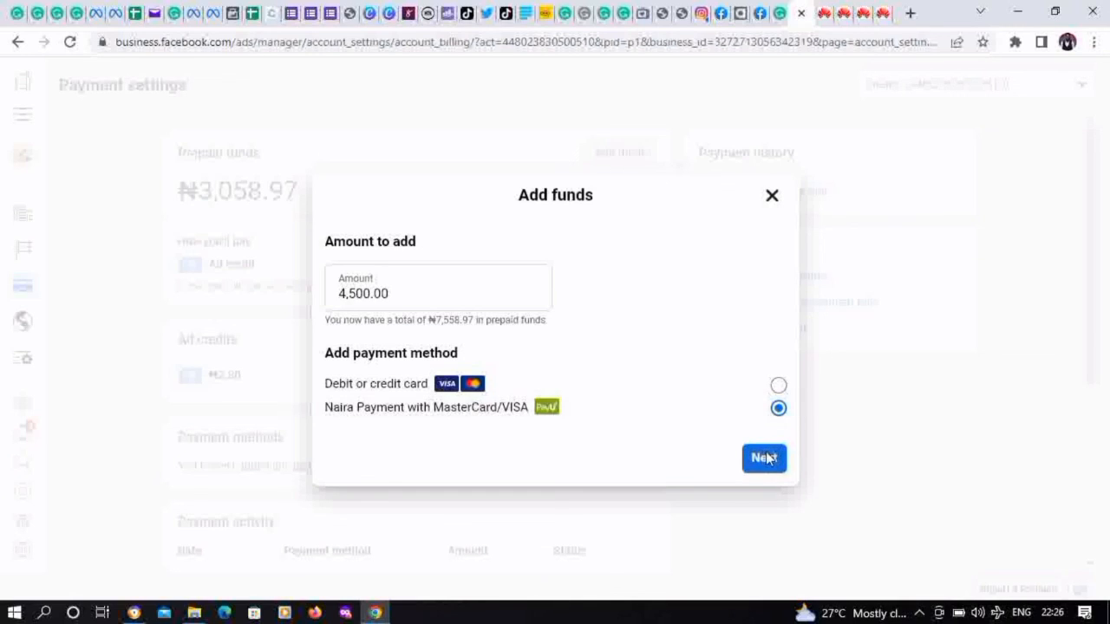
left_click(766, 458)
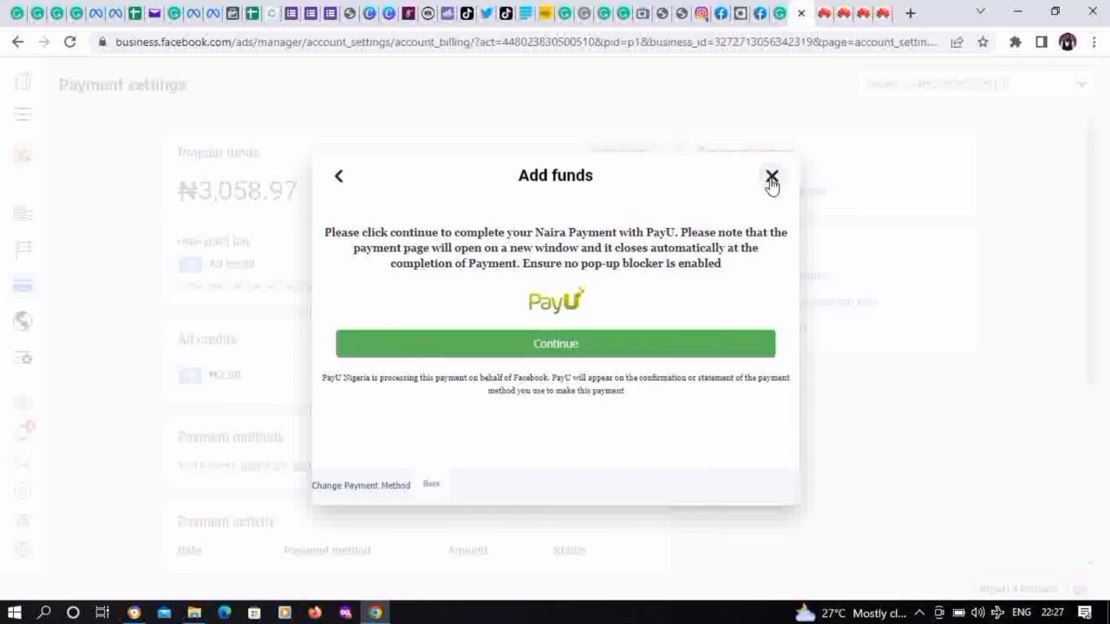
left_click(772, 177)
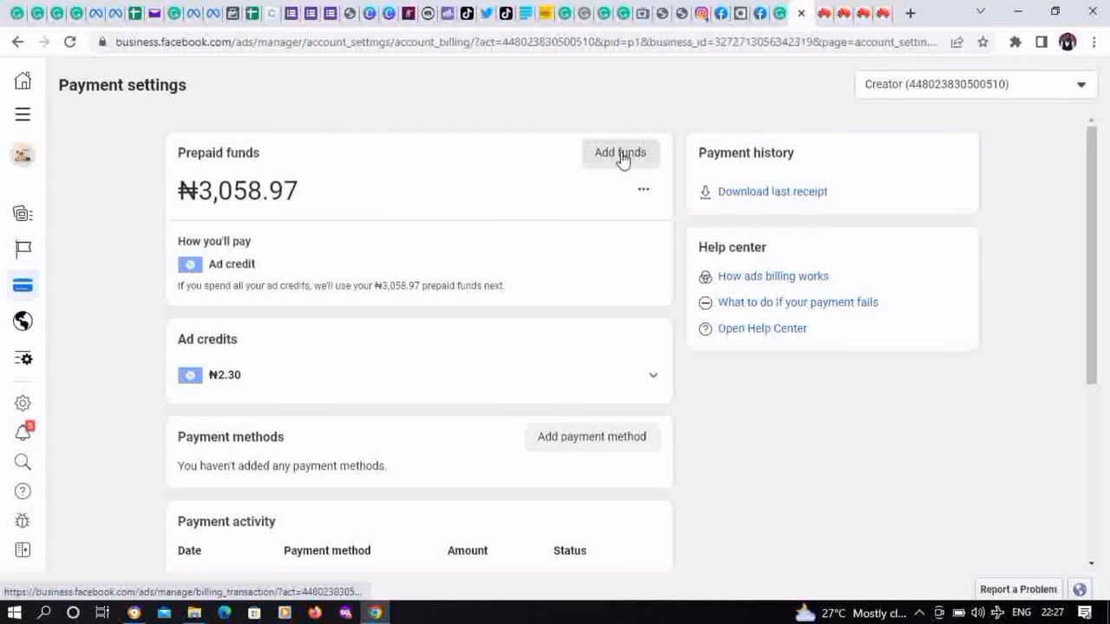